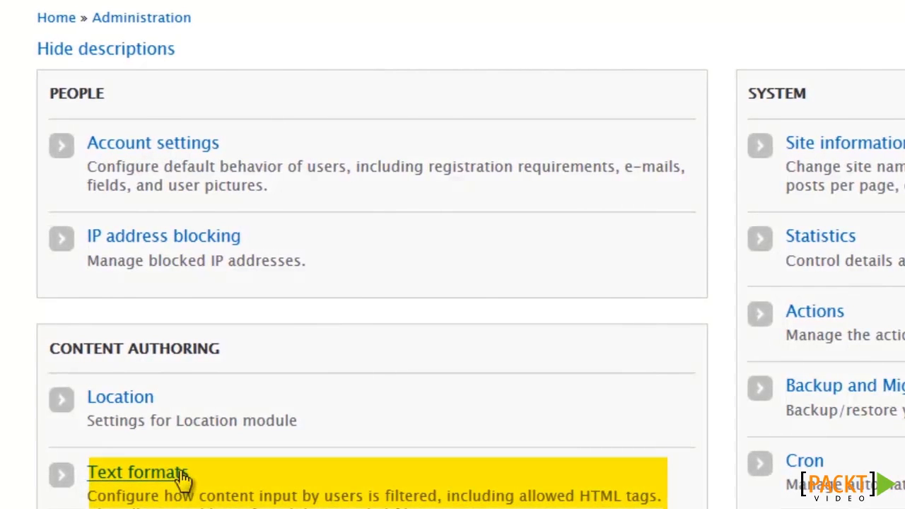
# - Open the configuration of the Filtered HTML text format, remove the administrator role and add the Visitor role
pyautogui.click(183, 478)
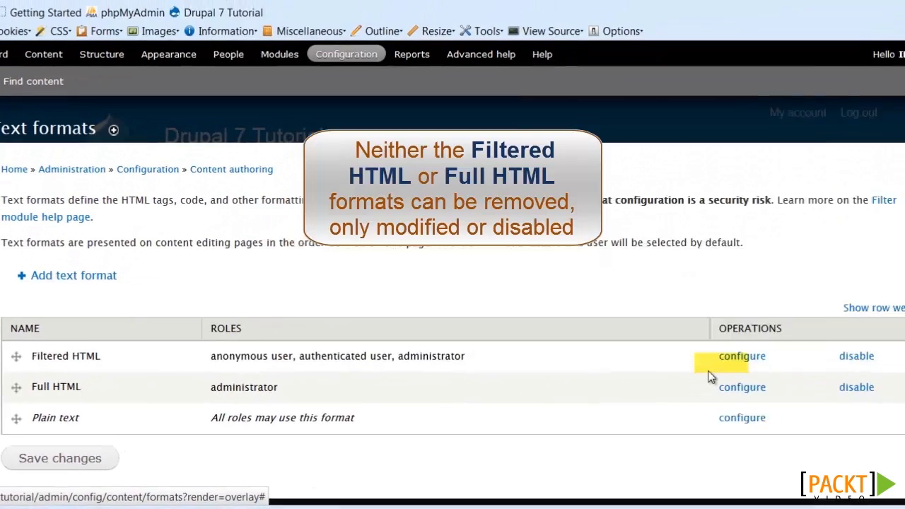
pyautogui.click(718, 362)
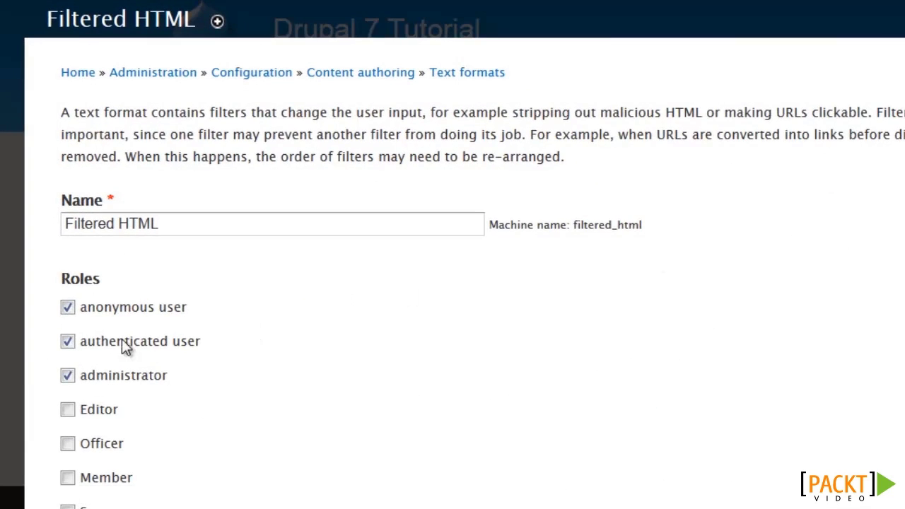
pyautogui.click(68, 377)
pyautogui.scroll(-3, 304, 344)
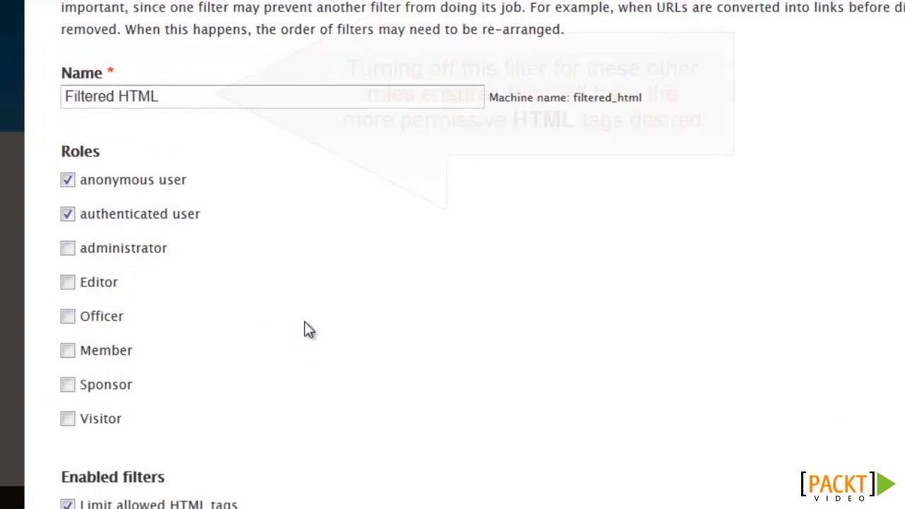
pyautogui.click(68, 420)
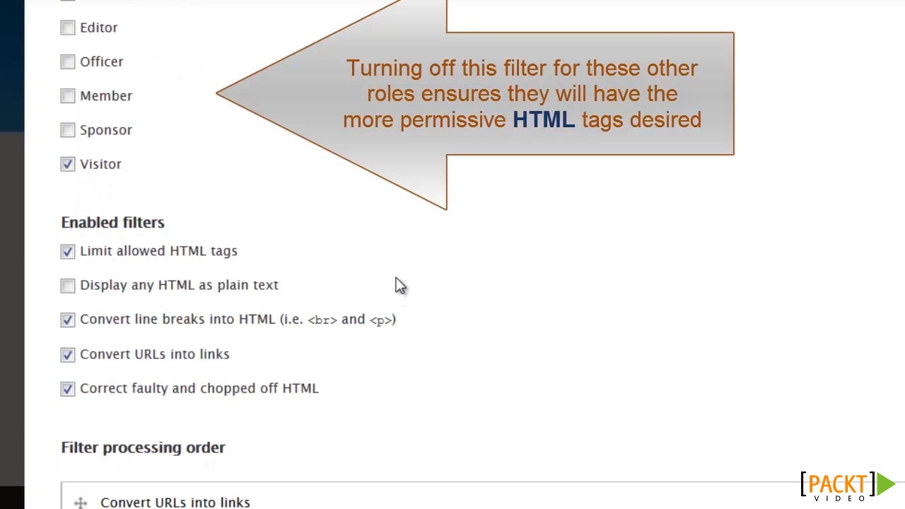
# - Disable the Convert URLs into links filter for Filtered HTML and save its configuration
pyautogui.scroll(-3, 396, 278)
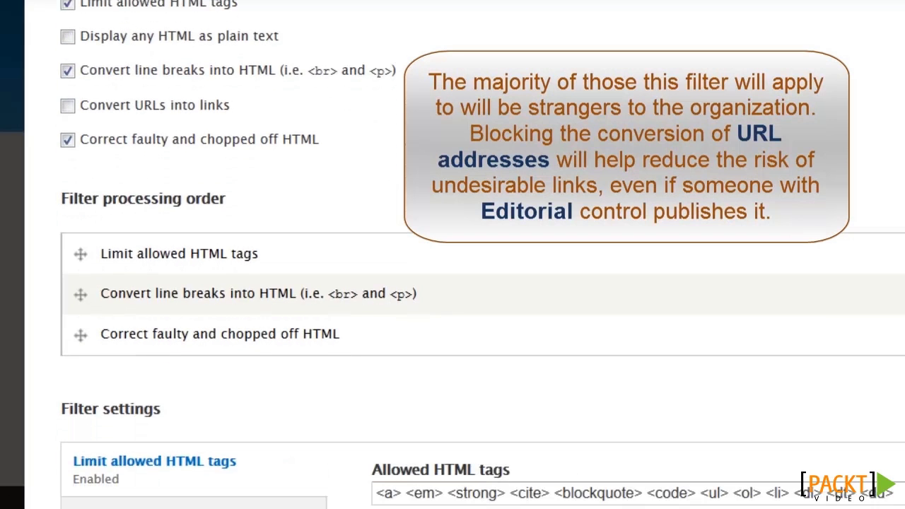
pyautogui.scroll(-2, 507, 225)
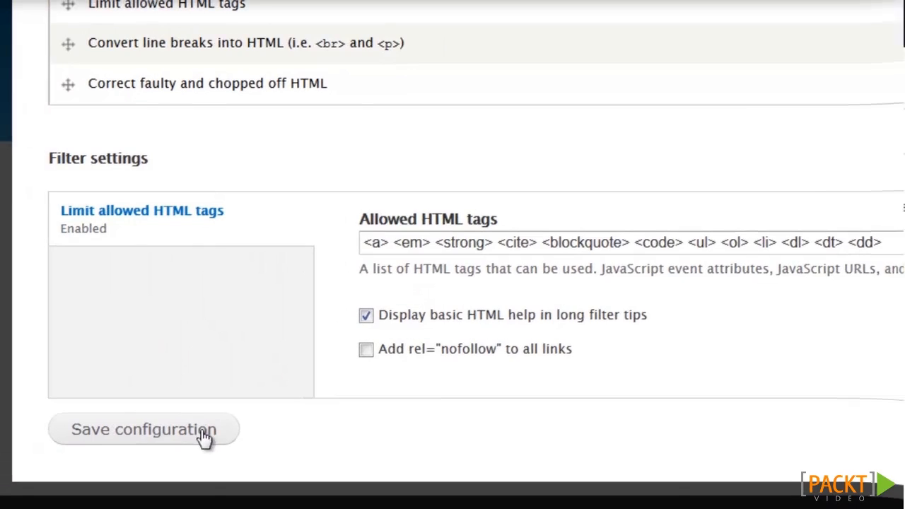
pyautogui.click(127, 423)
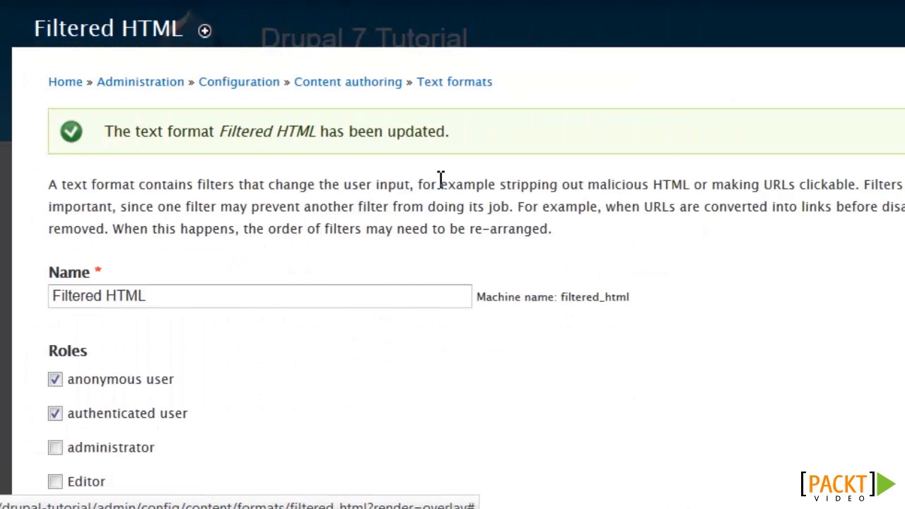
# - Add a text format named Trusted Roles and assign it only to the Officer, Member and Sponsor roles
pyautogui.click(469, 92)
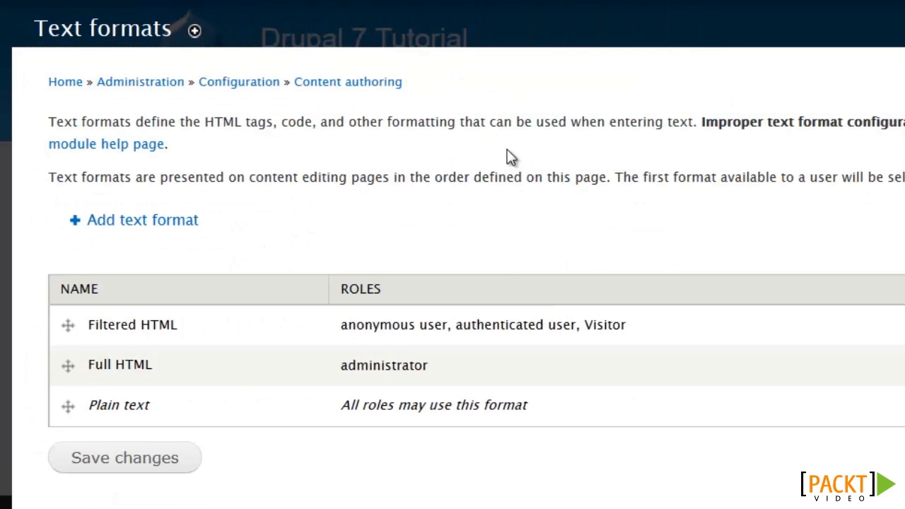
pyautogui.click(181, 225)
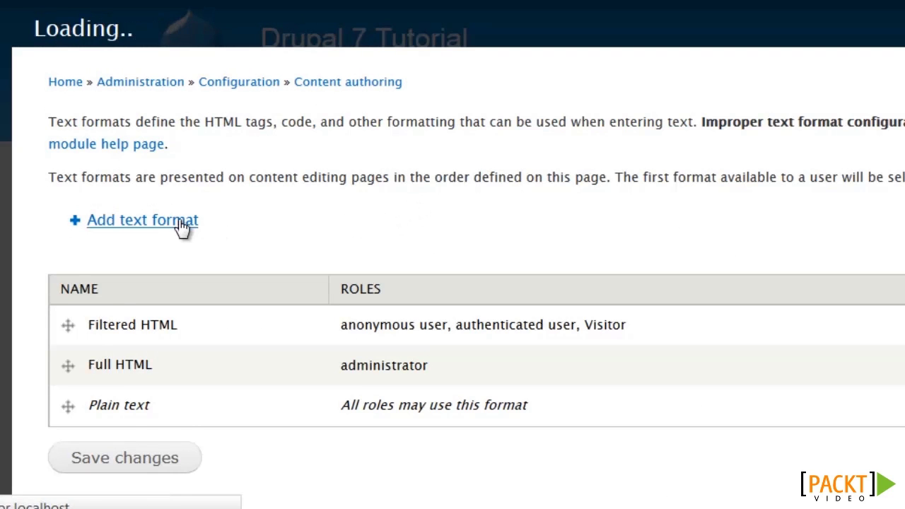
pyautogui.write('Trusted Roles')
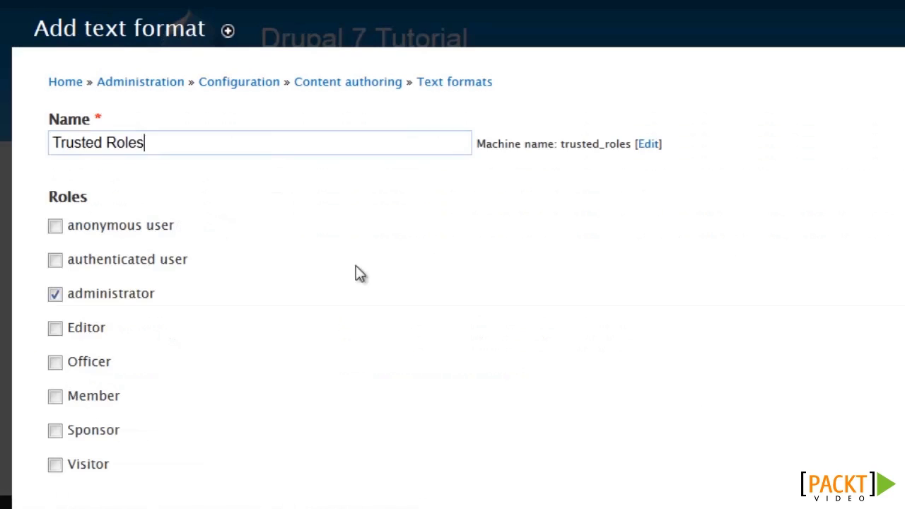
pyautogui.click(56, 295)
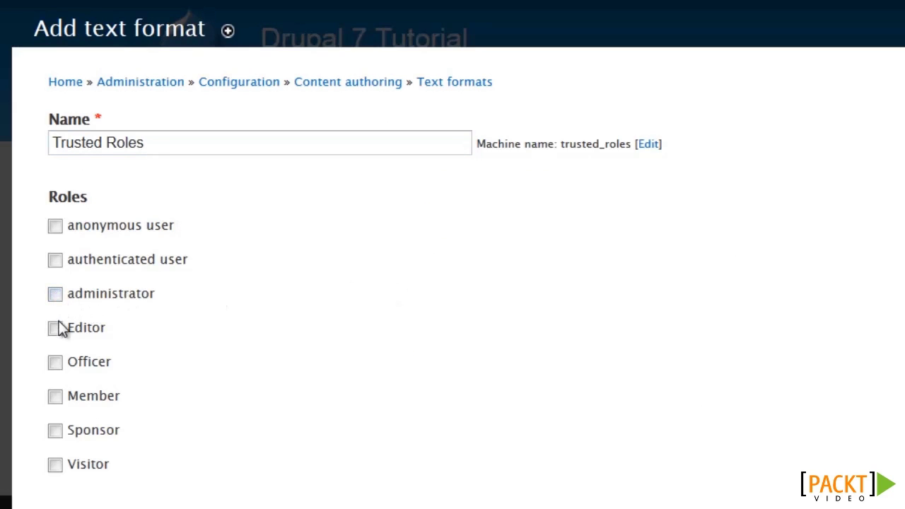
pyautogui.scroll(-3, 228, 331)
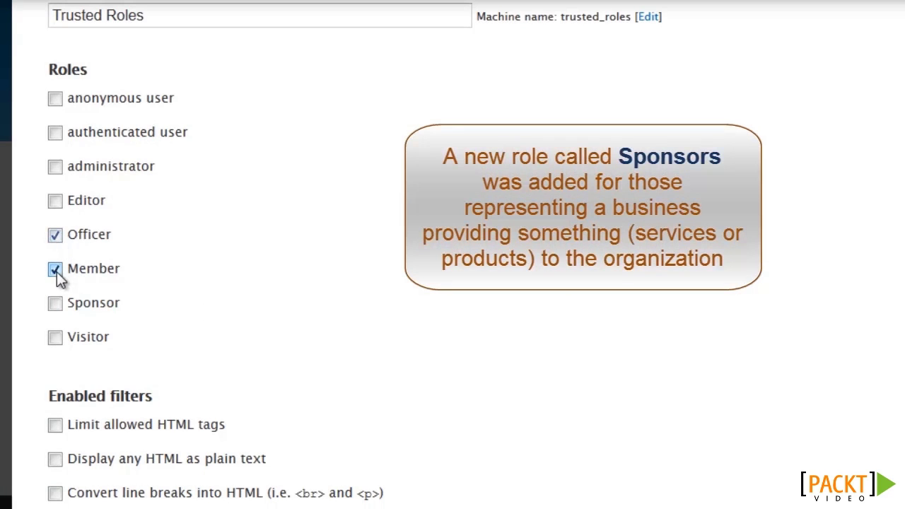
pyautogui.click(55, 304)
# - Enable the filters Limit allowed HTML tags, Convert line breaks into HTML, Convert URLs into links, and Correct faulty and chopped off HTML
pyautogui.scroll(-4, 323, 281)
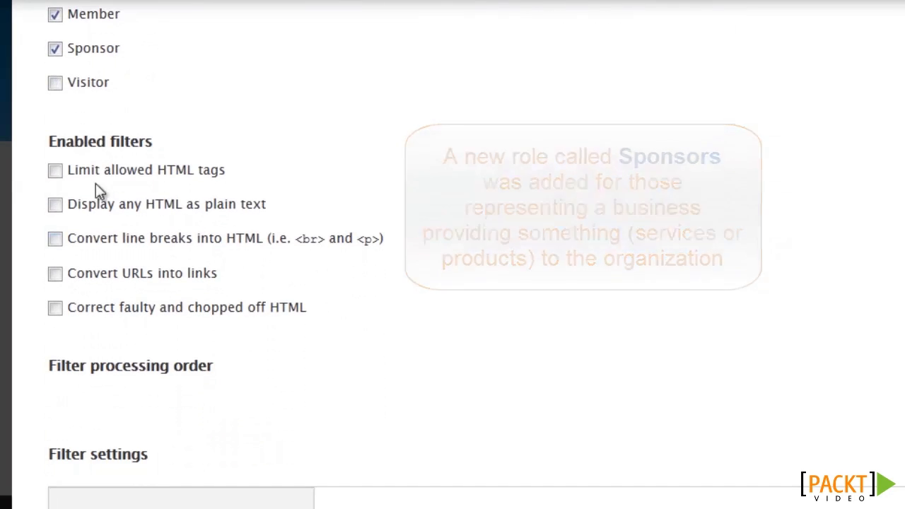
pyautogui.click(56, 174)
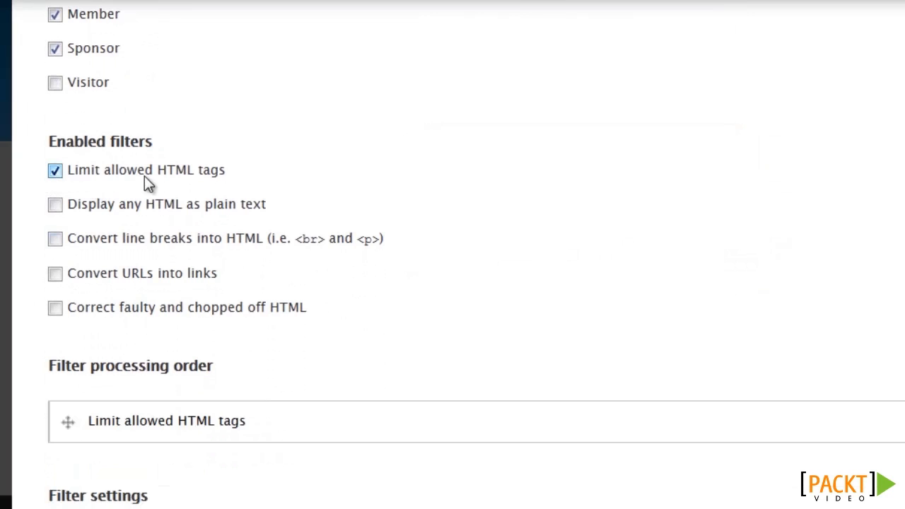
pyautogui.click(56, 239)
pyautogui.scroll(-2, 425, 236)
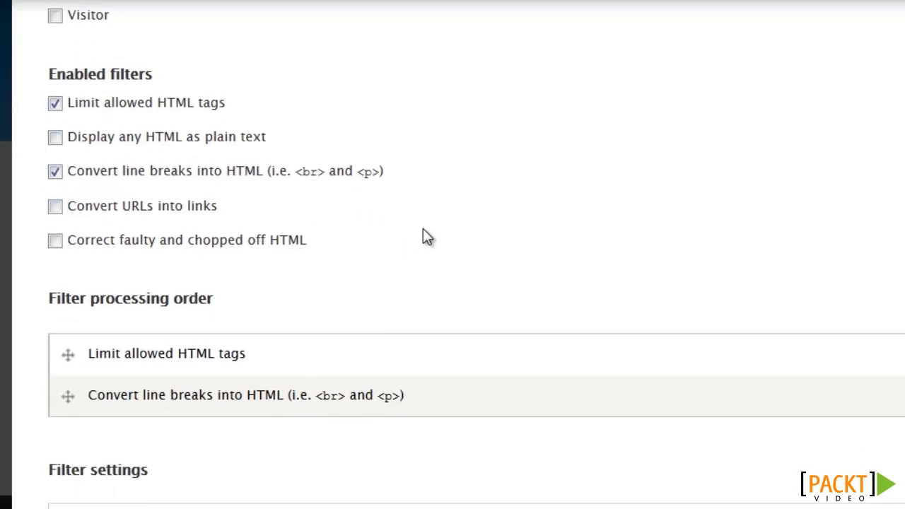
pyautogui.click(54, 150)
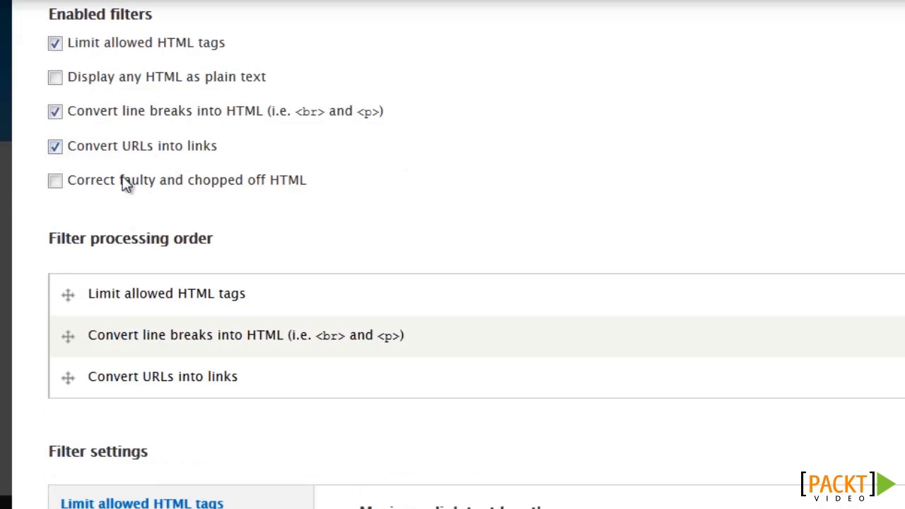
pyautogui.click(56, 181)
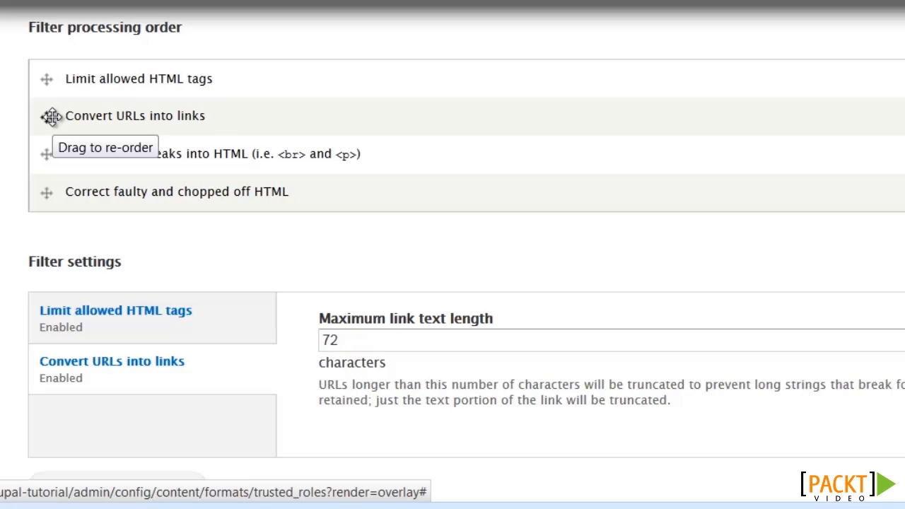
# - Move Convert URLs into links to first place in the filter processing order and set its maximum link text length to 35 characters
pyautogui.moveTo(51, 117); pyautogui.dragTo(59, 90)
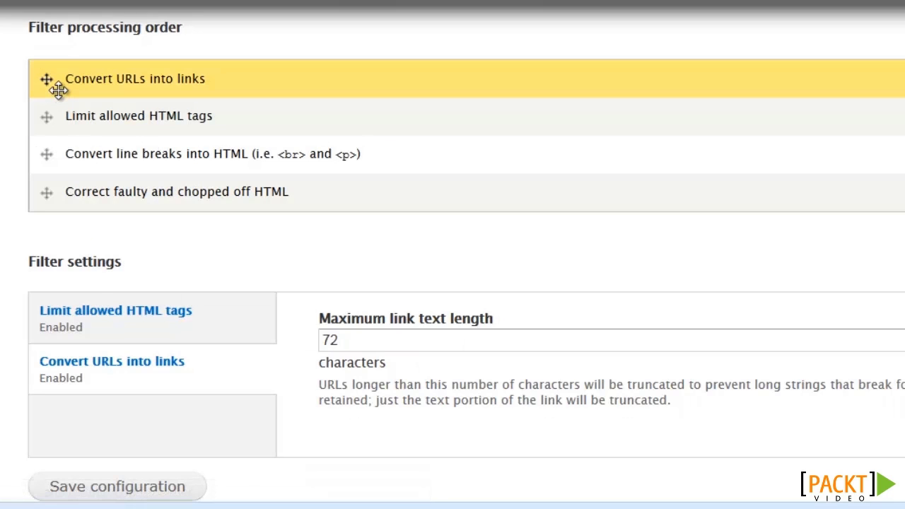
pyautogui.moveTo(58, 90); pyautogui.dragTo(59, 90)
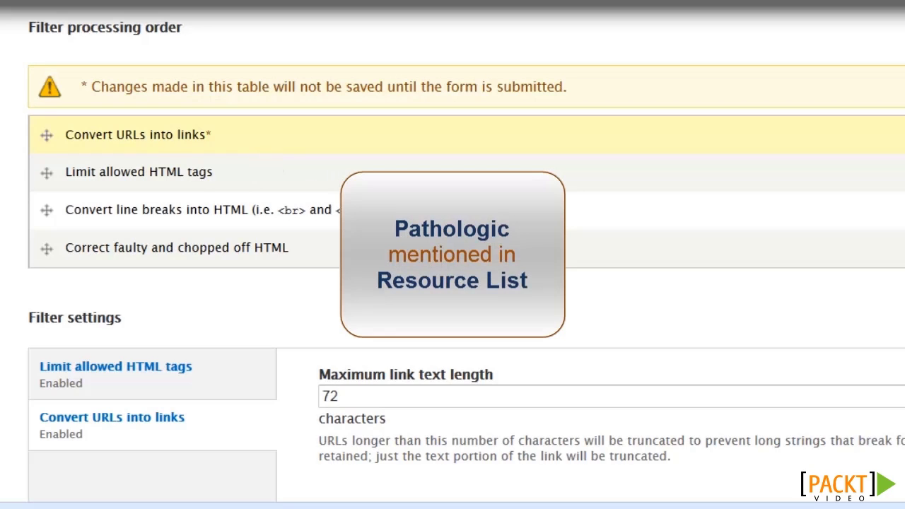
pyautogui.scroll(-2, 498, 195)
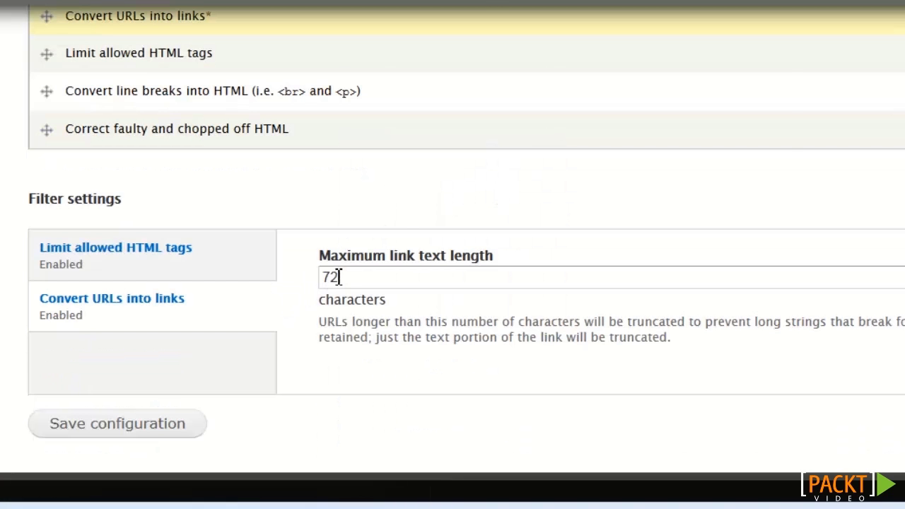
pyautogui.moveTo(342, 278); pyautogui.dragTo(317, 281)
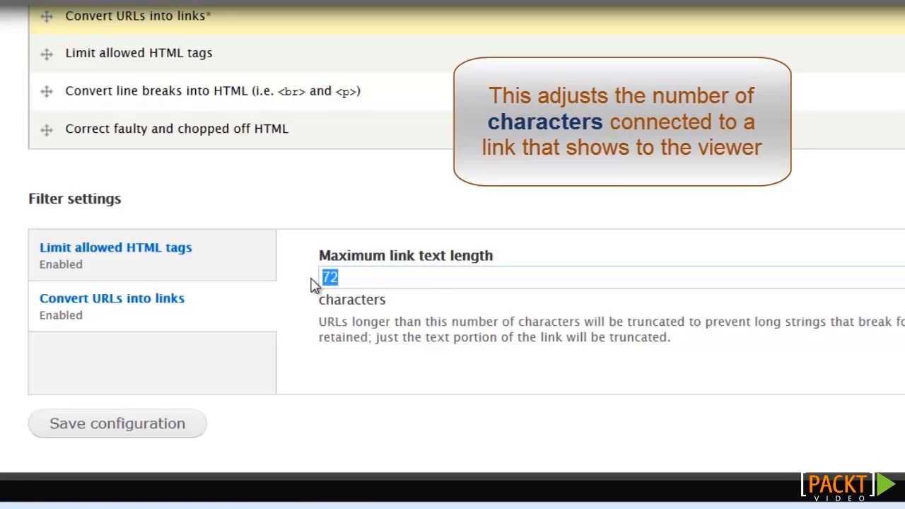
pyautogui.write('35')
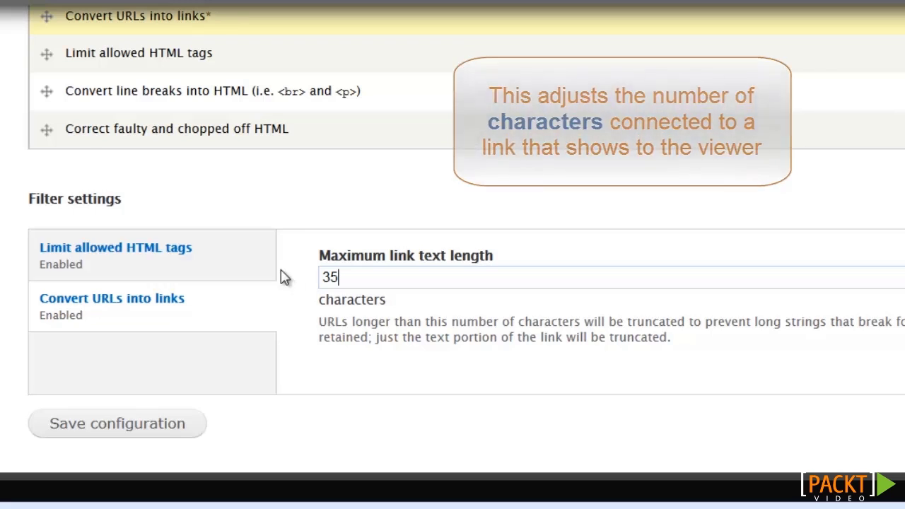
# - Replace the Allowed HTML tags of Trusted Roles with the list from <h2> to <br> copied from Notepad++, and save the configuration
pyautogui.click(233, 263)
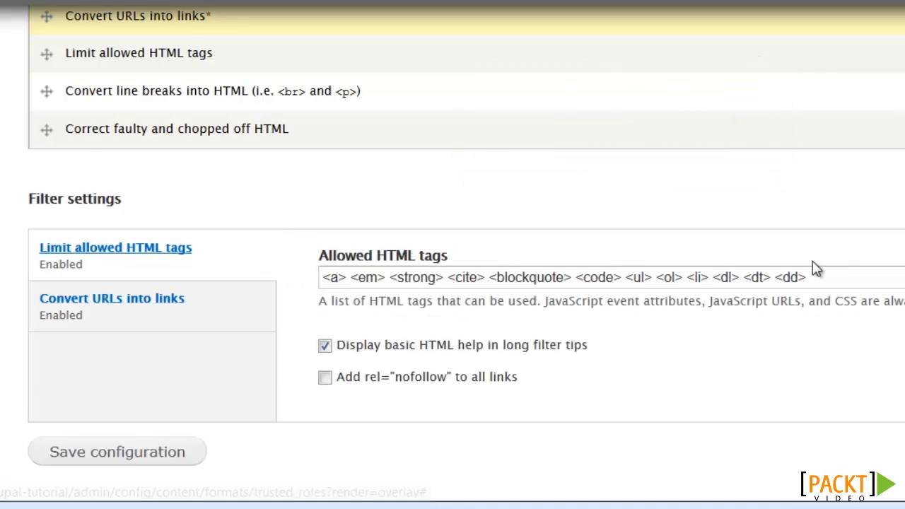
pyautogui.moveTo(810, 277); pyautogui.dragTo(319, 301)
pyautogui.press('BackSpace')
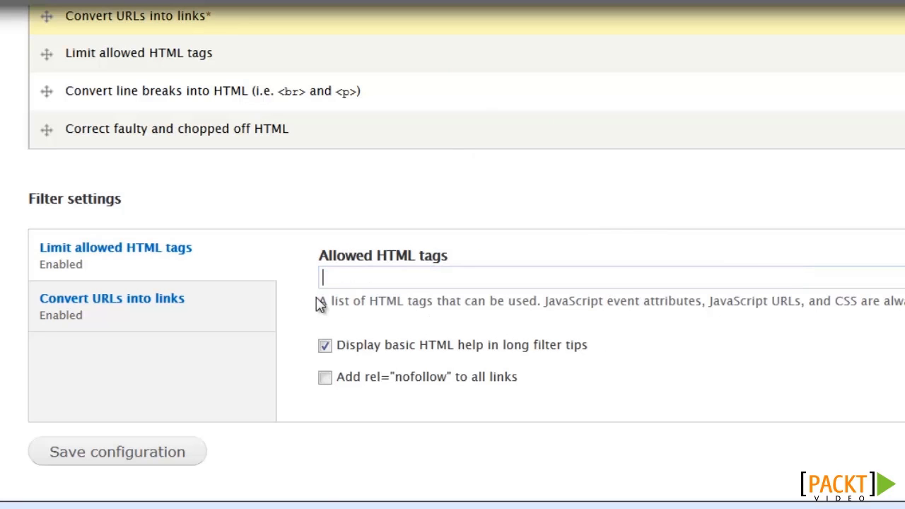
pyautogui.hotkey('alt', 'Tab')
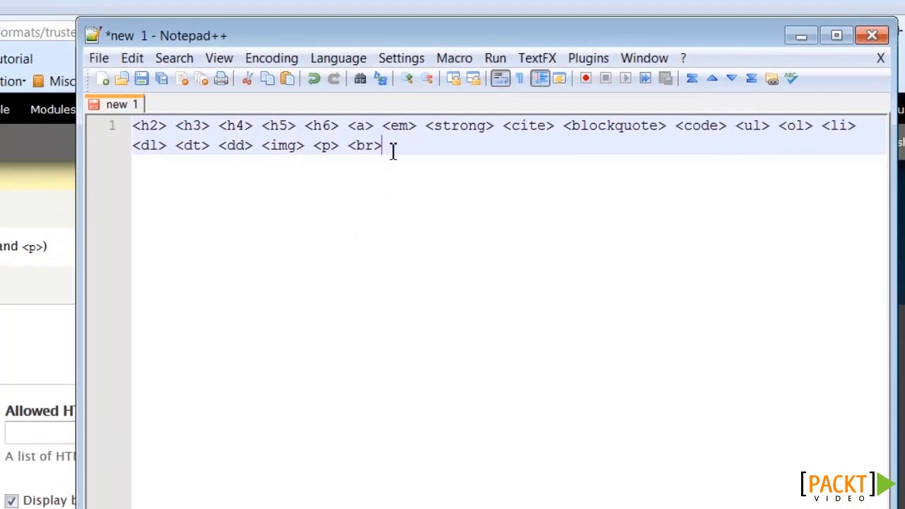
pyautogui.moveTo(393, 152); pyautogui.dragTo(132, 126)
pyautogui.hotkey('alt', 'Tab')
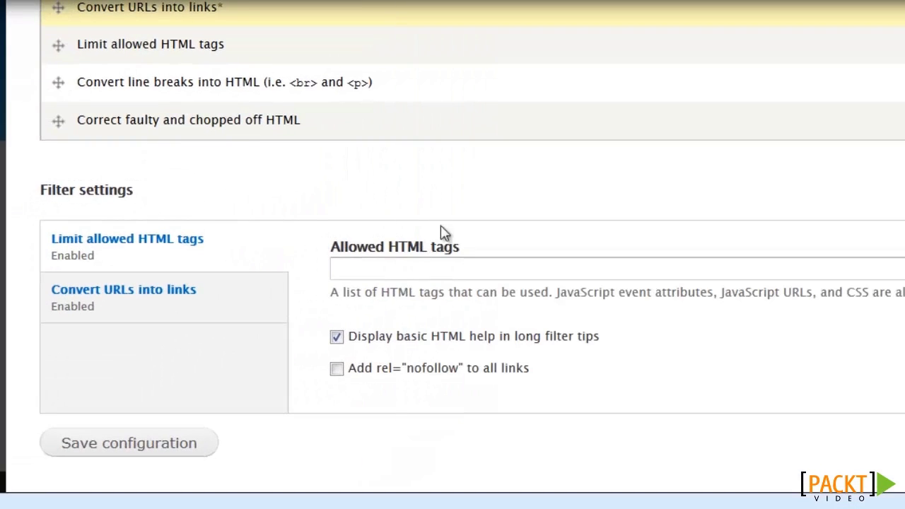
pyautogui.click(423, 280)
pyautogui.hotkey('ctrl', 'v')
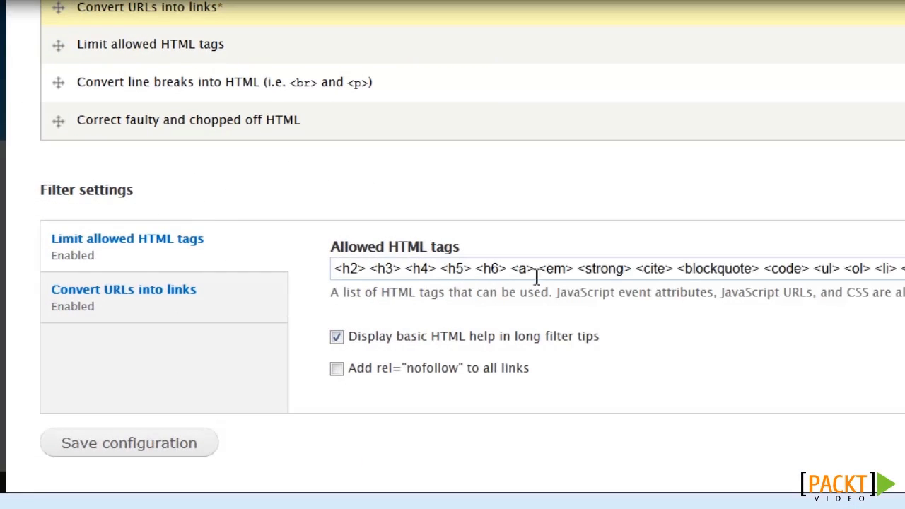
pyautogui.click(160, 444)
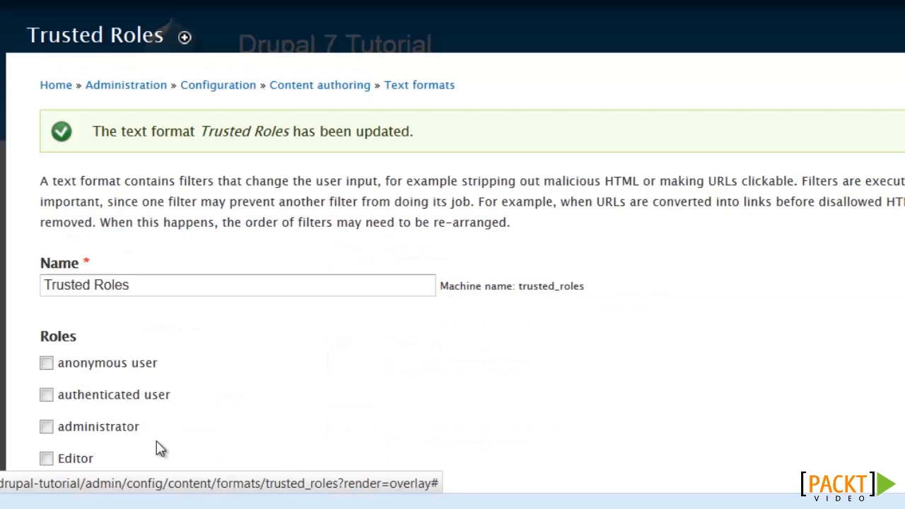
# - Return to the text formats list, add the Editor role to the Full HTML format and save its configuration
pyautogui.click(437, 91)
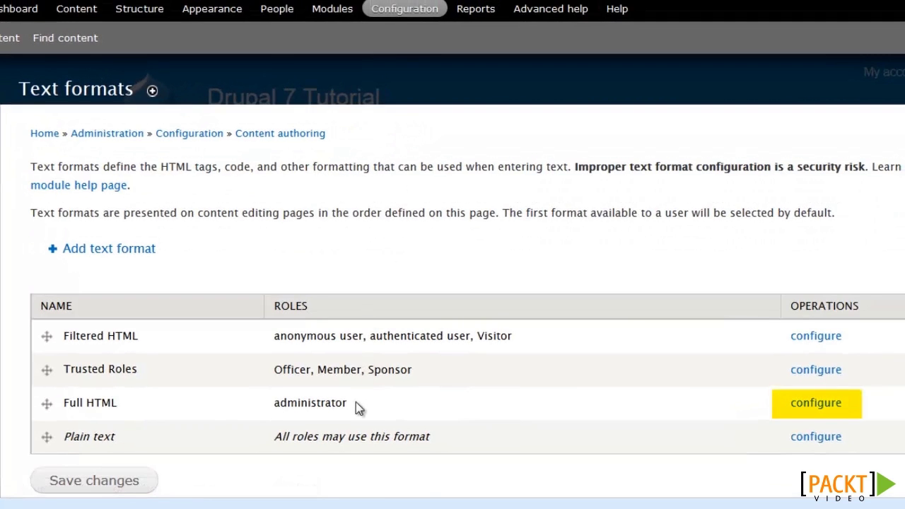
pyautogui.click(836, 409)
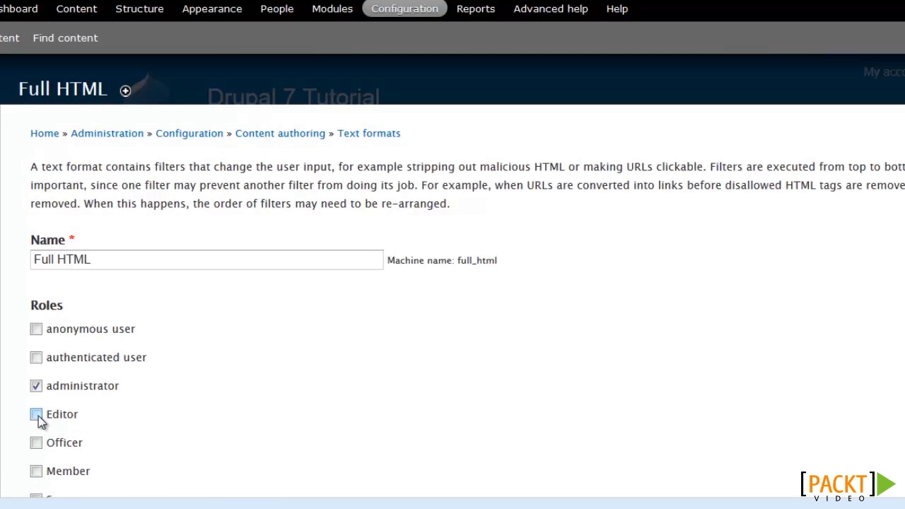
pyautogui.scroll(-5, 370, 378)
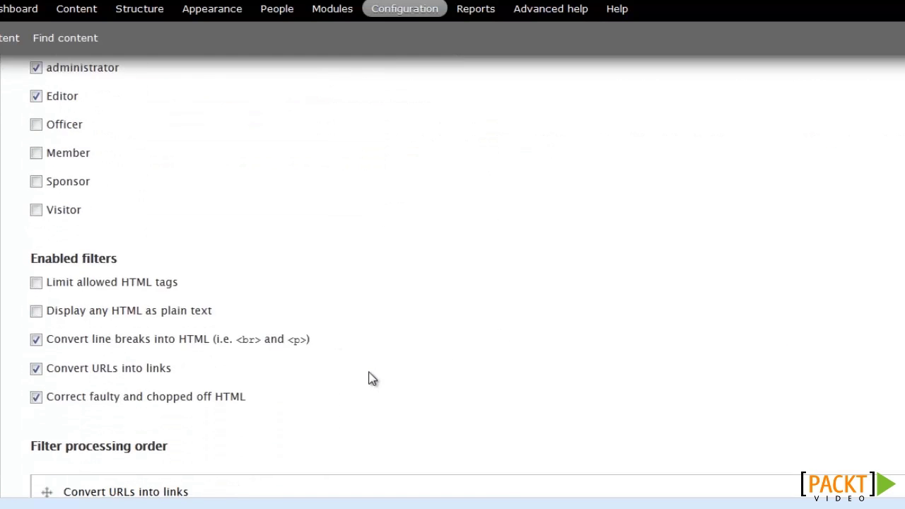
pyautogui.scroll(-5, 370, 379)
pyautogui.click(165, 417)
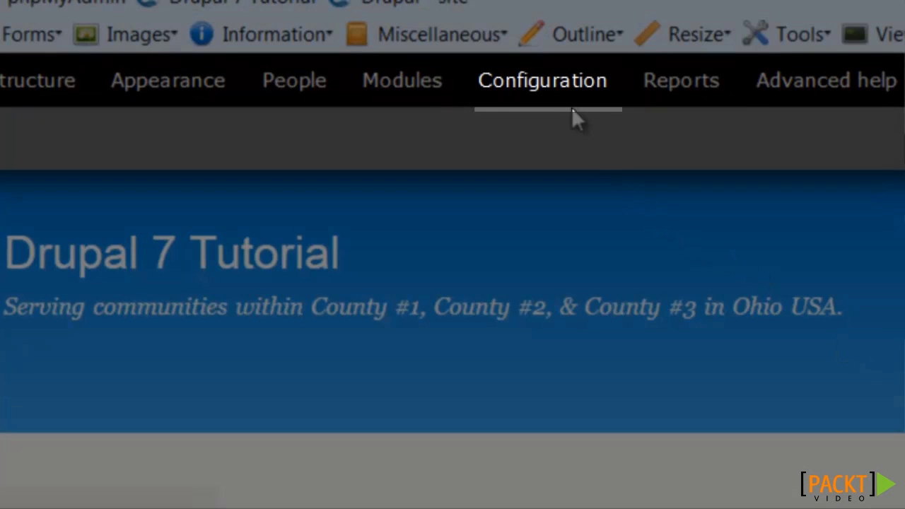
# - Open the Wysiwyg profiles page from the site's content authoring configuration
pyautogui.click(576, 89)
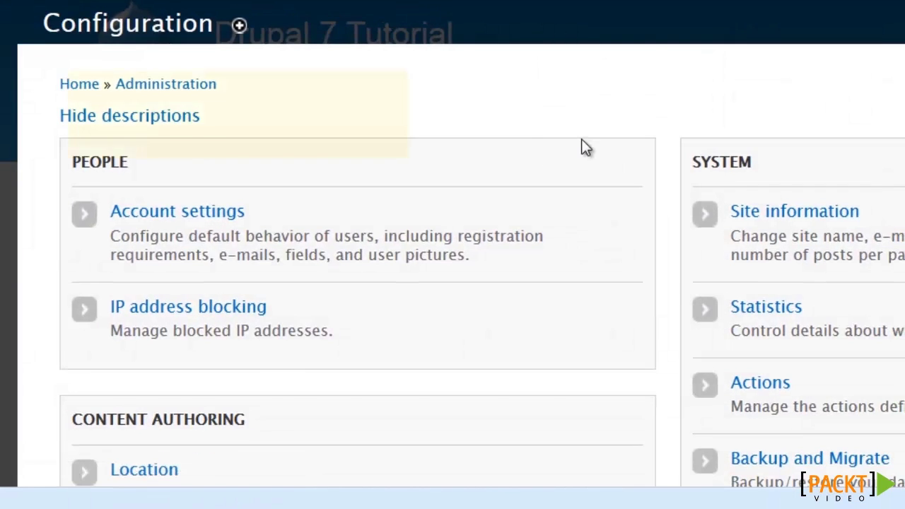
pyautogui.scroll(-5, 582, 148)
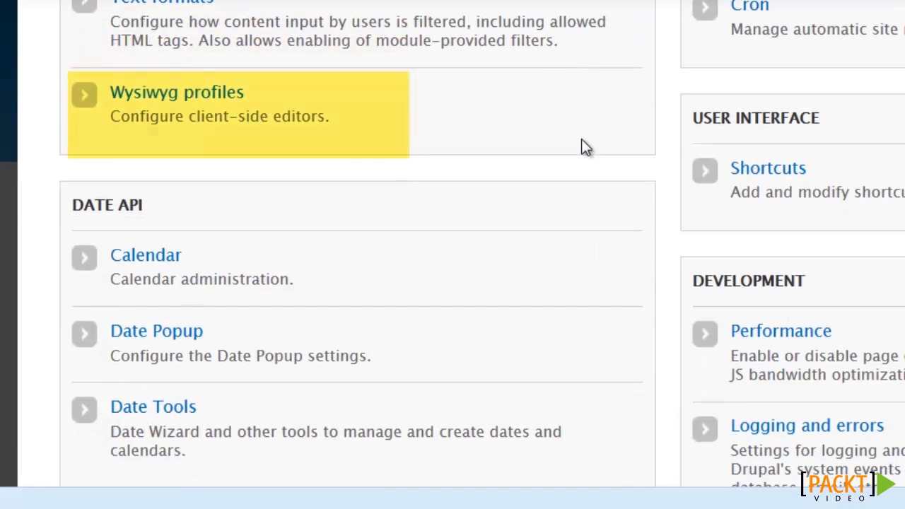
pyautogui.click(200, 95)
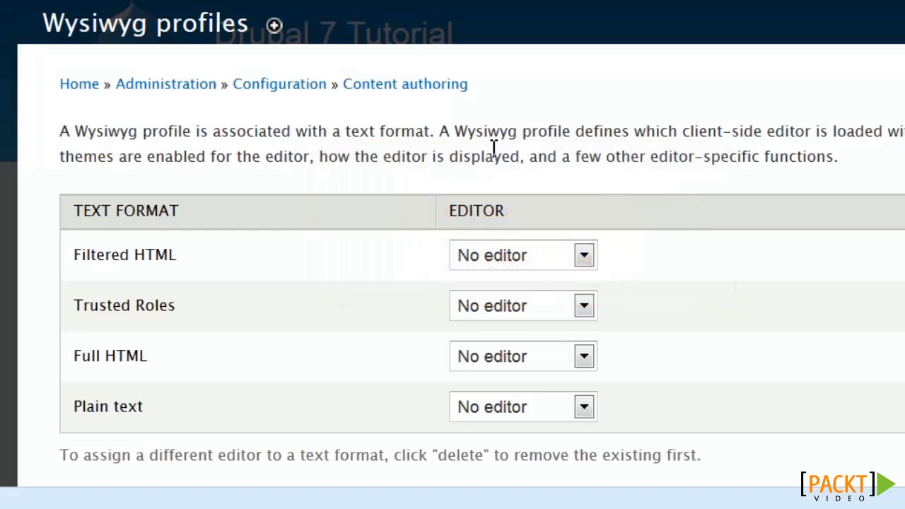
# - Assign the TinyMCE 3.5.8 editor to the Filtered HTML, Trusted Roles, Full HTML and Plain text formats, and save the profiles
pyautogui.click(585, 252)
pyautogui.click(563, 302)
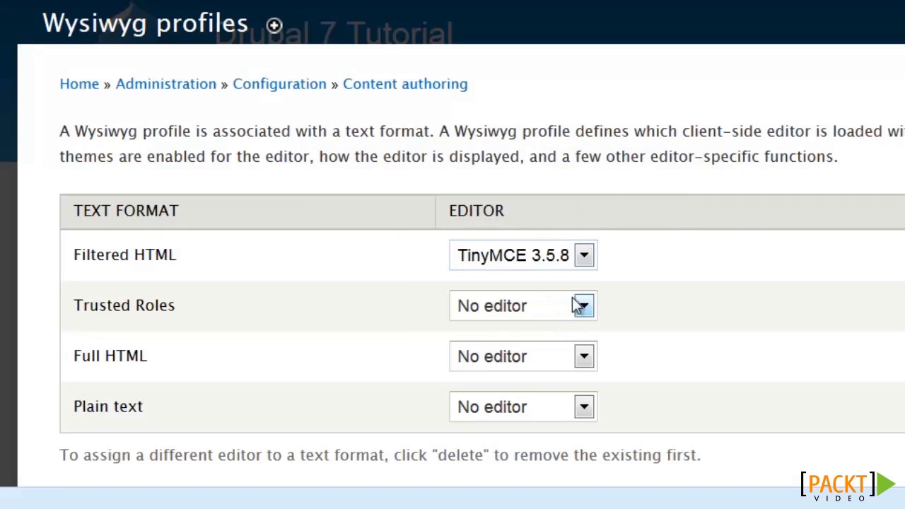
pyautogui.click(586, 305)
pyautogui.click(566, 354)
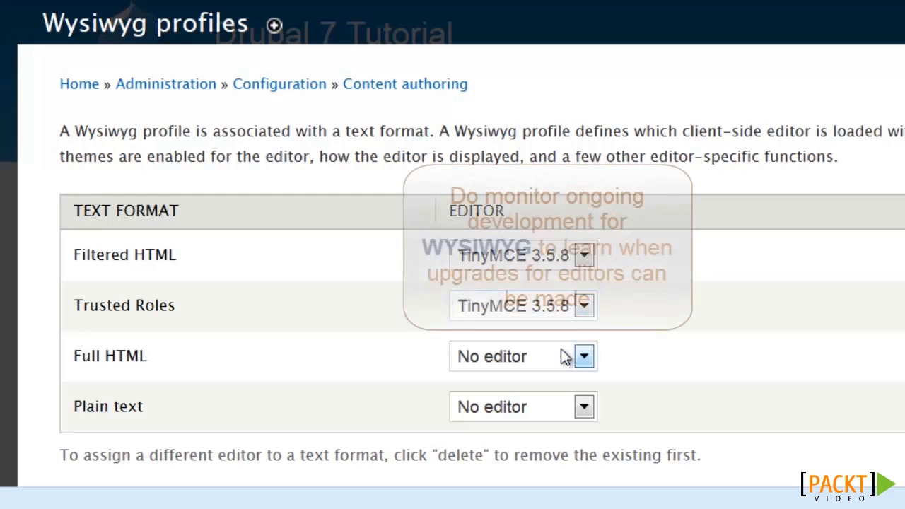
pyautogui.click(584, 356)
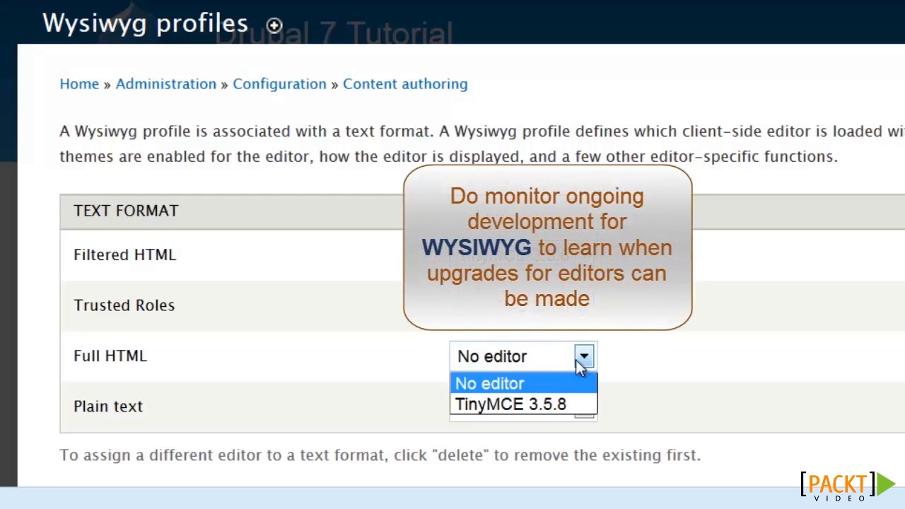
pyautogui.click(560, 403)
pyautogui.click(586, 409)
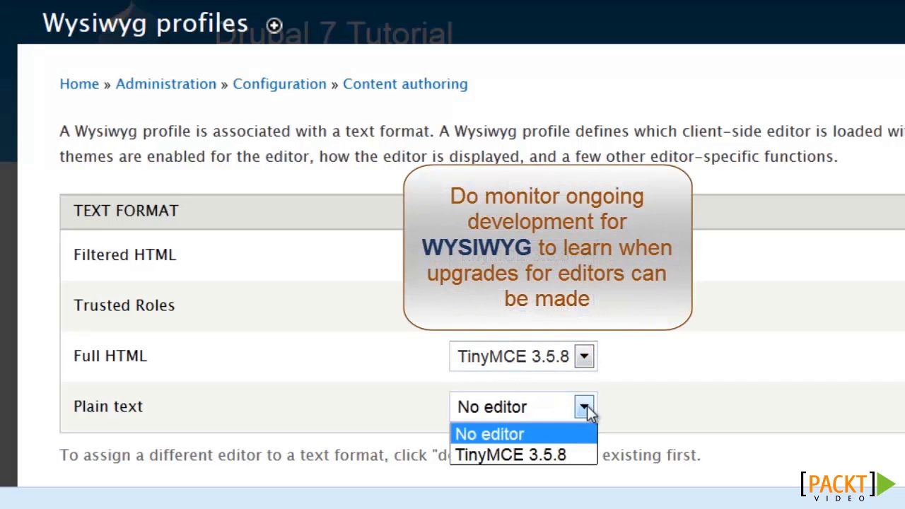
pyautogui.click(565, 453)
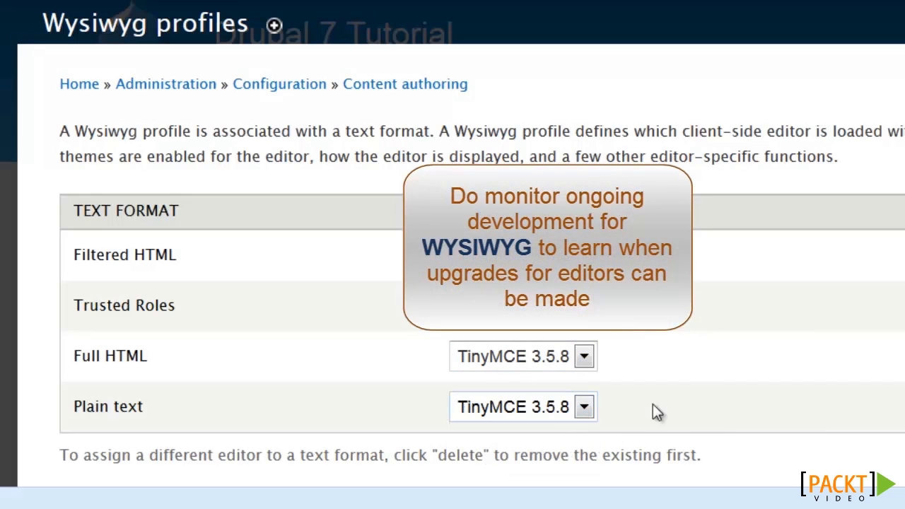
pyautogui.scroll(-3, 693, 339)
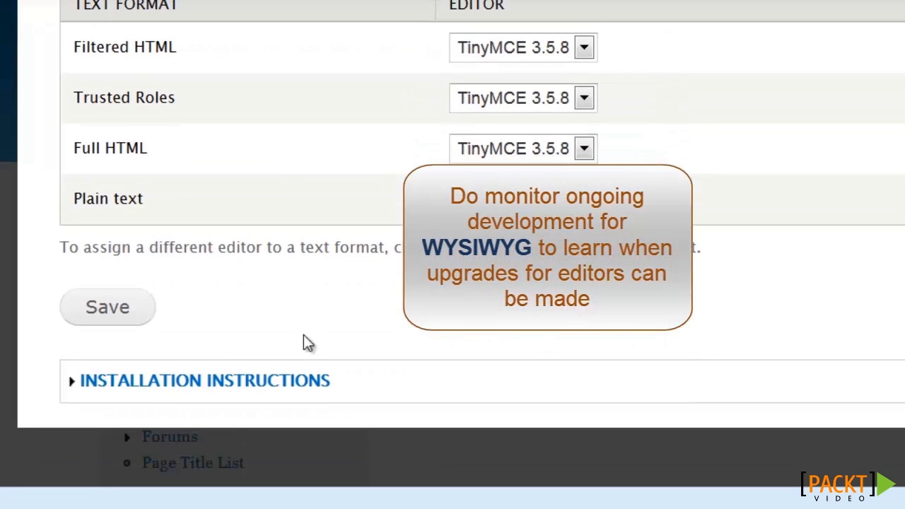
pyautogui.click(129, 322)
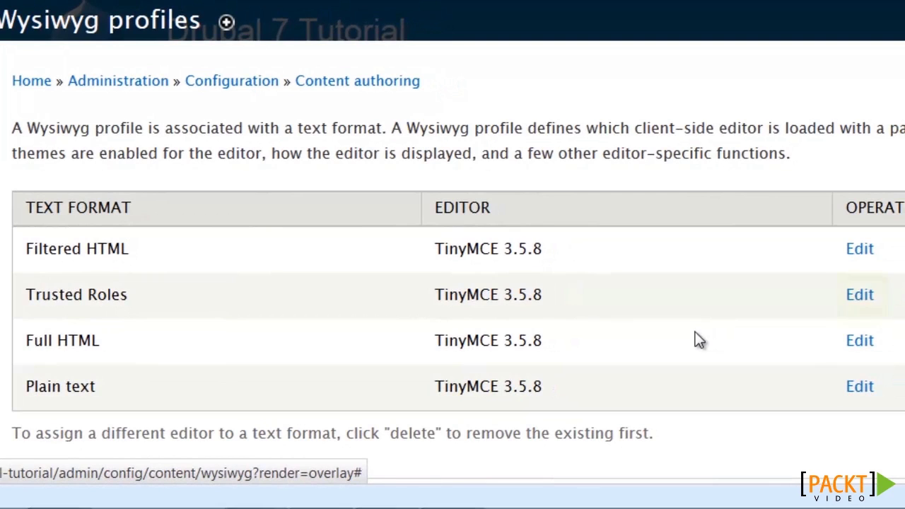
# - Edit the TinyMCE profile for Trusted Roles and turn off the enable/disable rich text toggle link in its basic setup
pyautogui.click(859, 306)
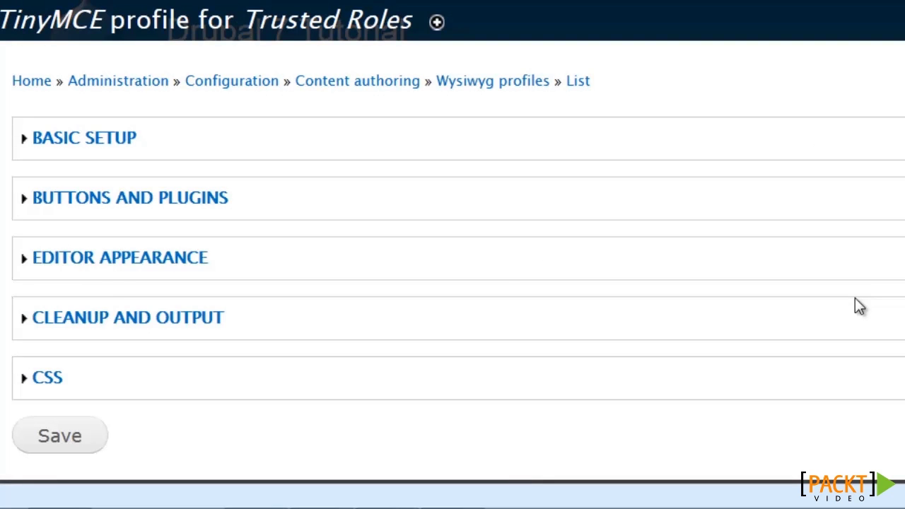
pyautogui.click(120, 140)
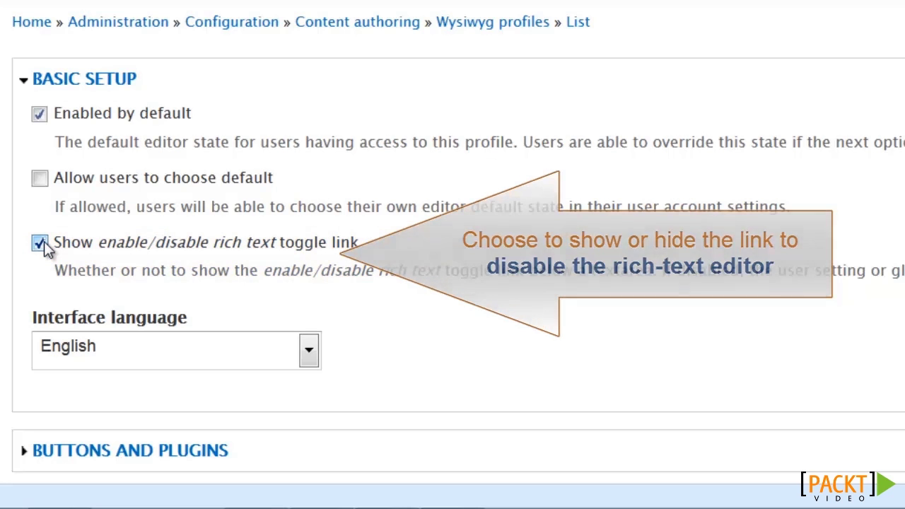
pyautogui.click(39, 243)
# - Enable Trusted Roles editor buttons including Bold, Italic, Strike-through, Align left, Align right, Justify, Font, Font size, Superscript, Subscript, Cut, Copy, Advanced image and Advanced link
pyautogui.scroll(-3, 194, 346)
pyautogui.click(199, 340)
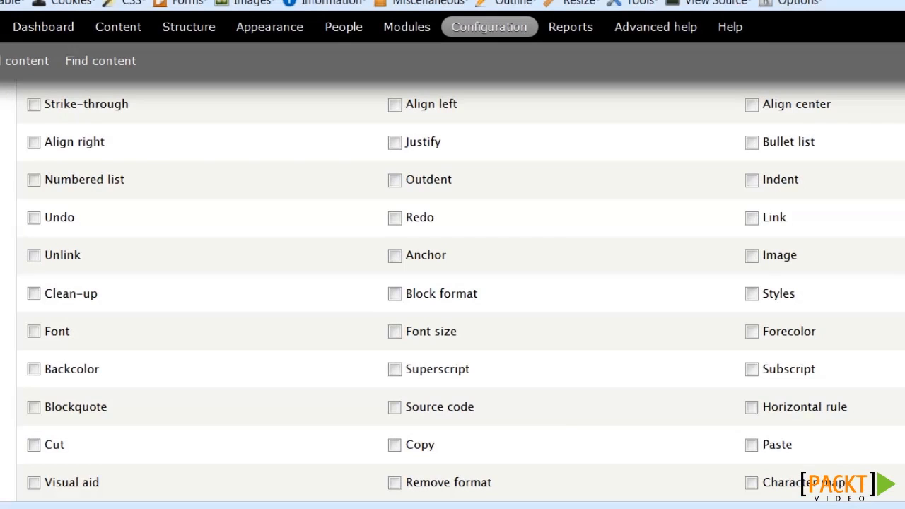
pyautogui.scroll(2, 452, 288)
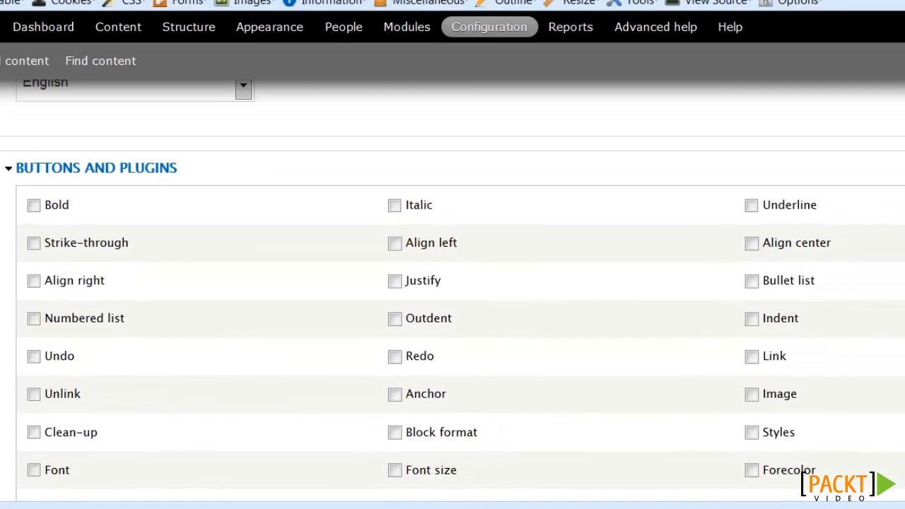
pyautogui.scroll(-1, 453, 291)
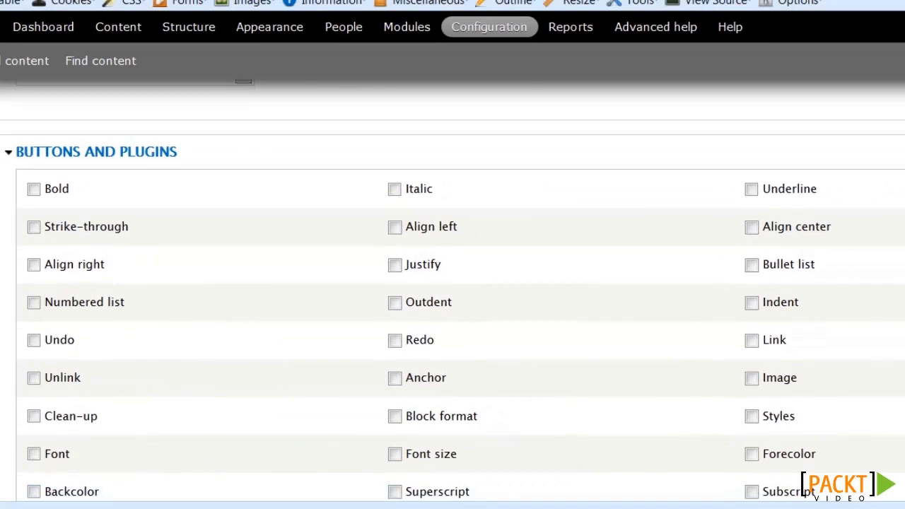
pyautogui.click(34, 191)
pyautogui.click(395, 189)
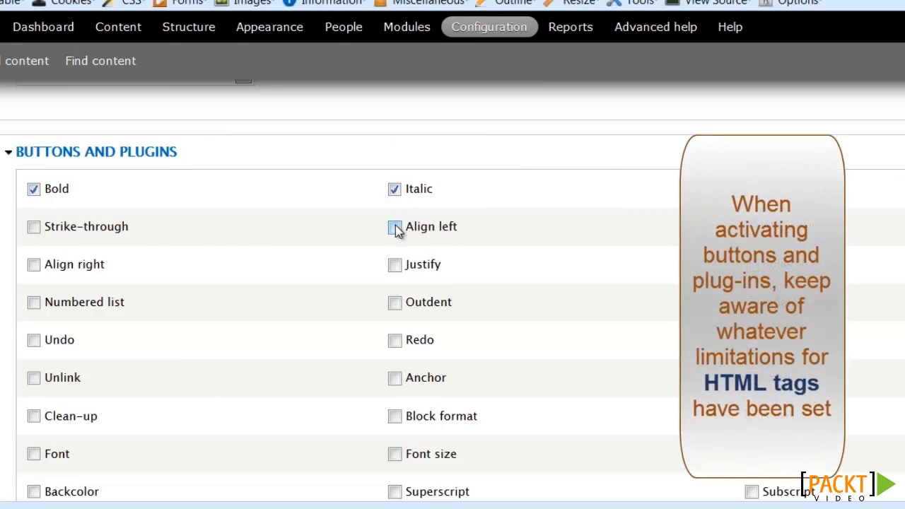
pyautogui.click(395, 228)
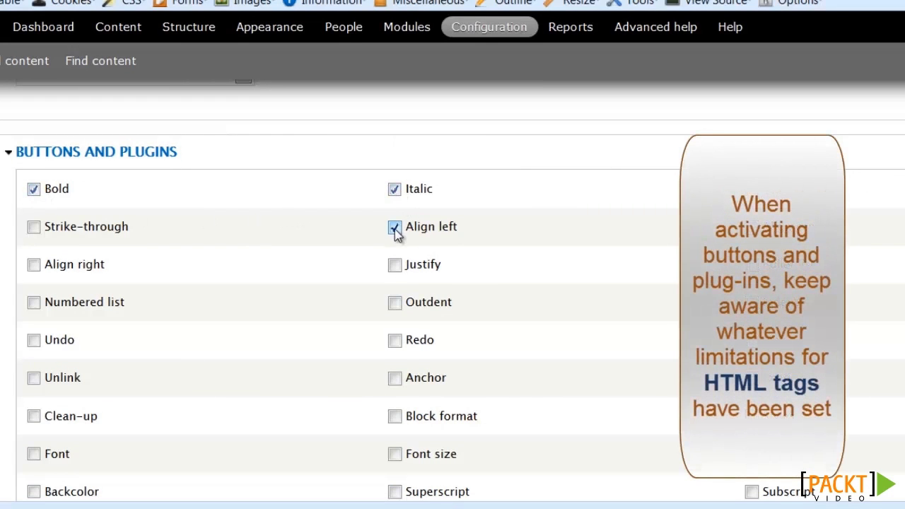
pyautogui.click(34, 227)
pyautogui.click(34, 267)
pyautogui.click(395, 267)
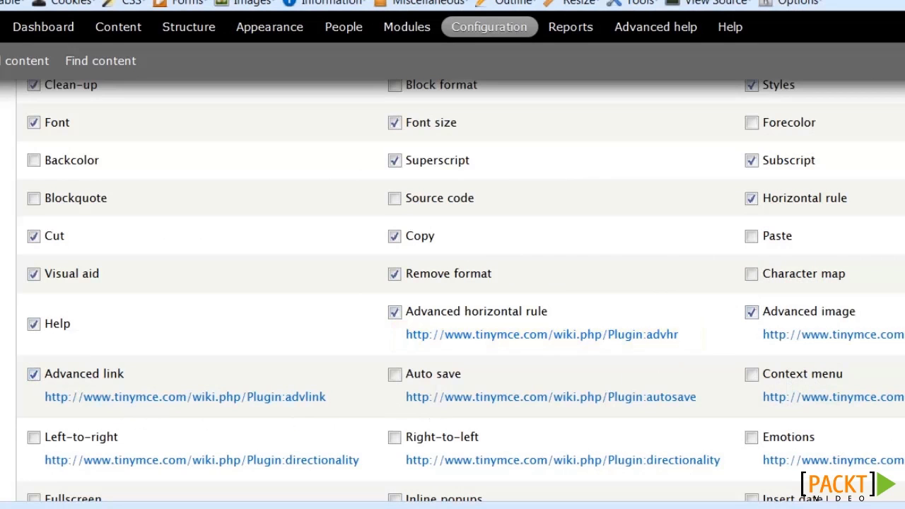
# - Enable the Emotions, IMCE, Advanced list and Word count plugins for the Trusted Roles profile
pyautogui.scroll(-5, 815, 499)
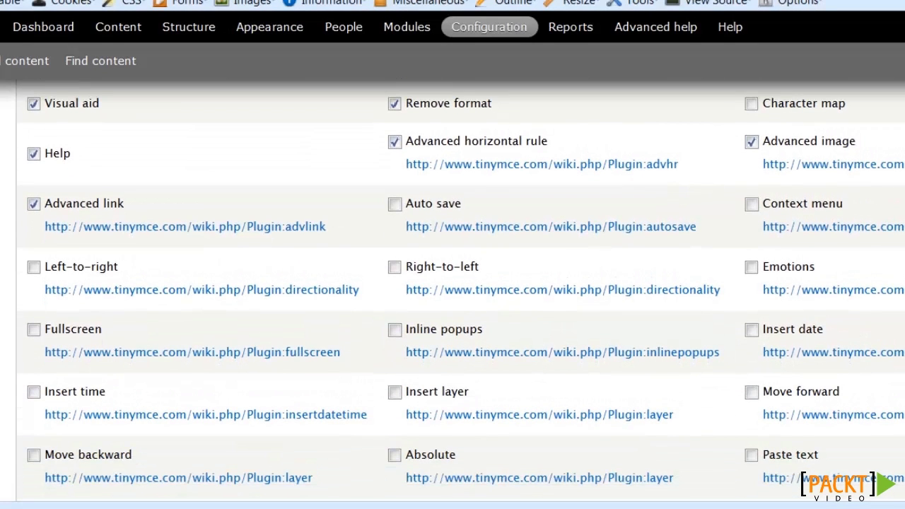
pyautogui.click(751, 269)
pyautogui.click(751, 331)
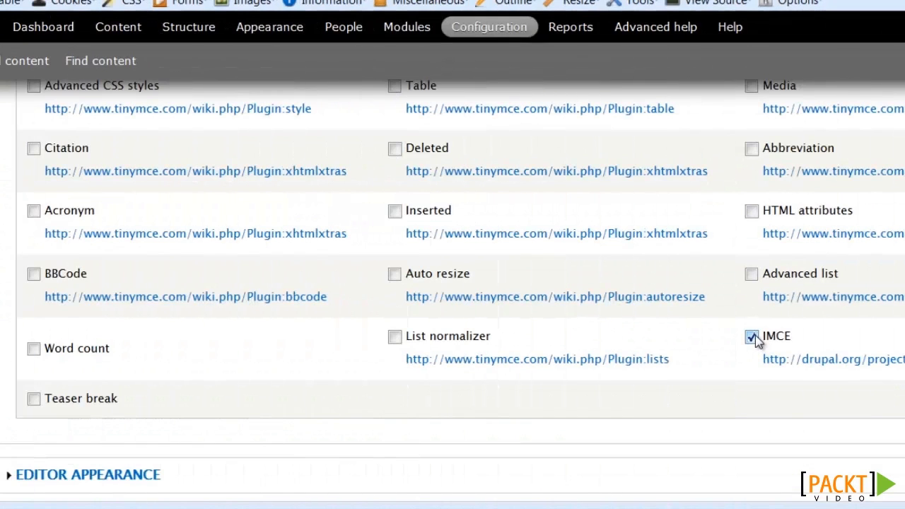
pyautogui.click(752, 274)
pyautogui.click(35, 349)
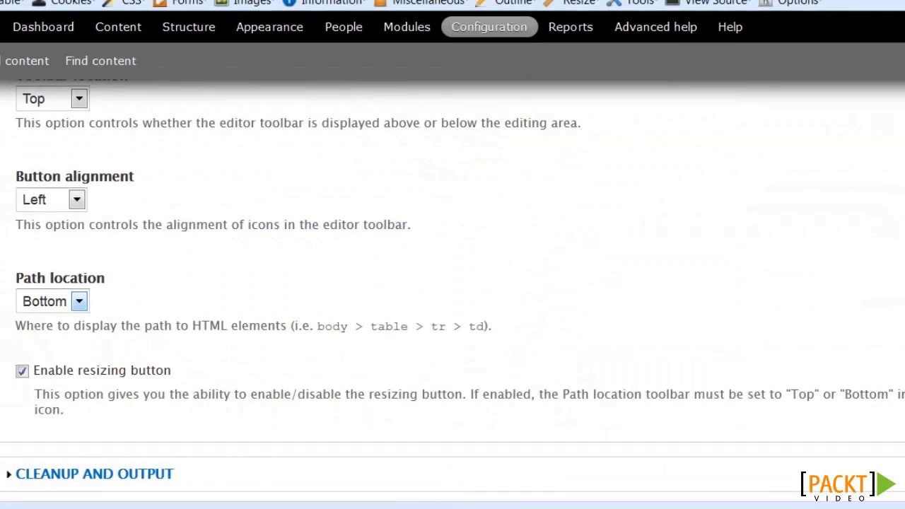
# - Enable Force cleanup on standard paste in the profile's cleanup and output settings
pyautogui.scroll(2, 453, 290)
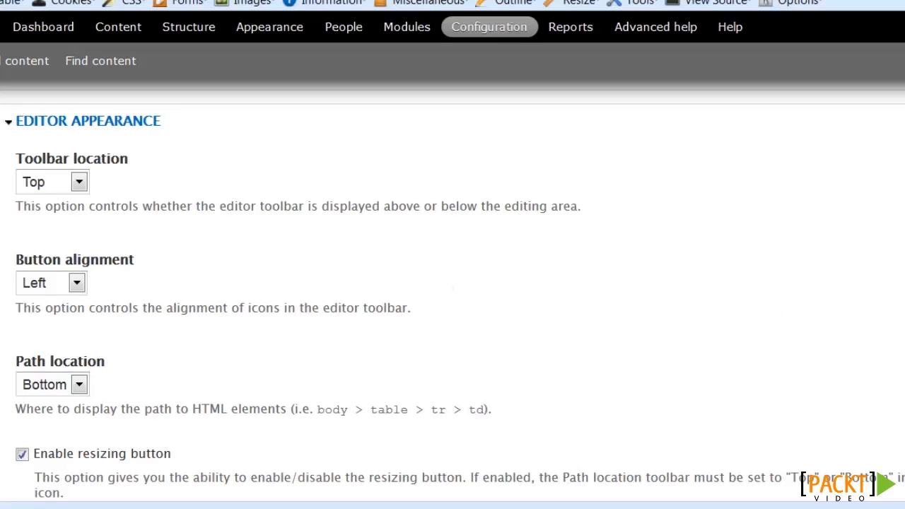
pyautogui.scroll(-3, 453, 290)
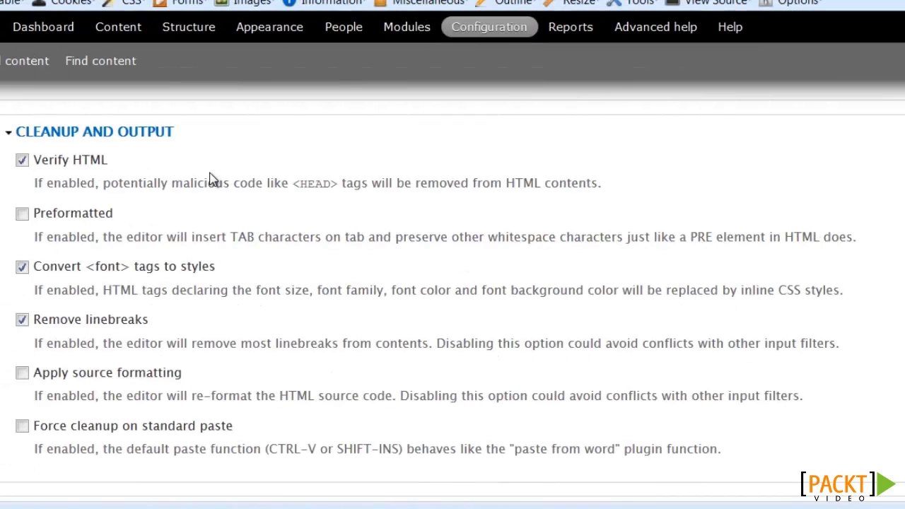
pyautogui.click(23, 427)
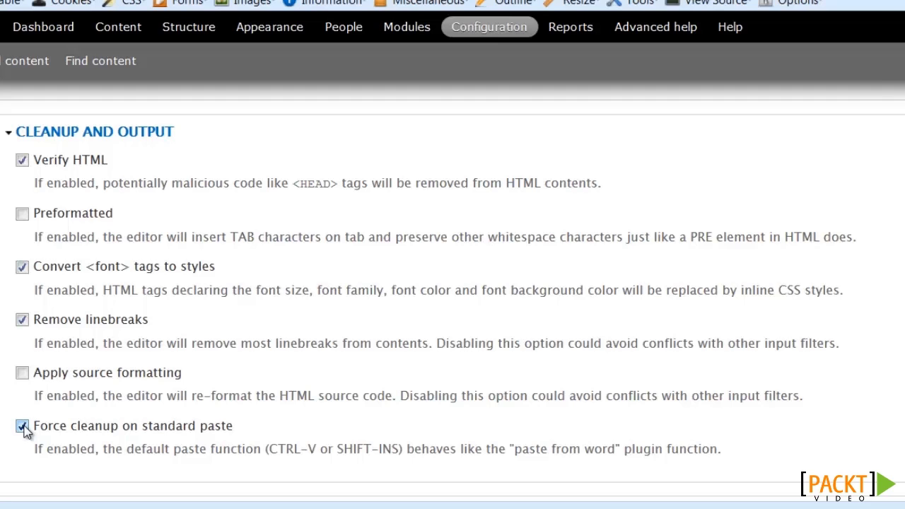
# - Set the Editor CSS of the Trusted Roles profile to Editor default CSS
pyautogui.scroll(-6, 41, 368)
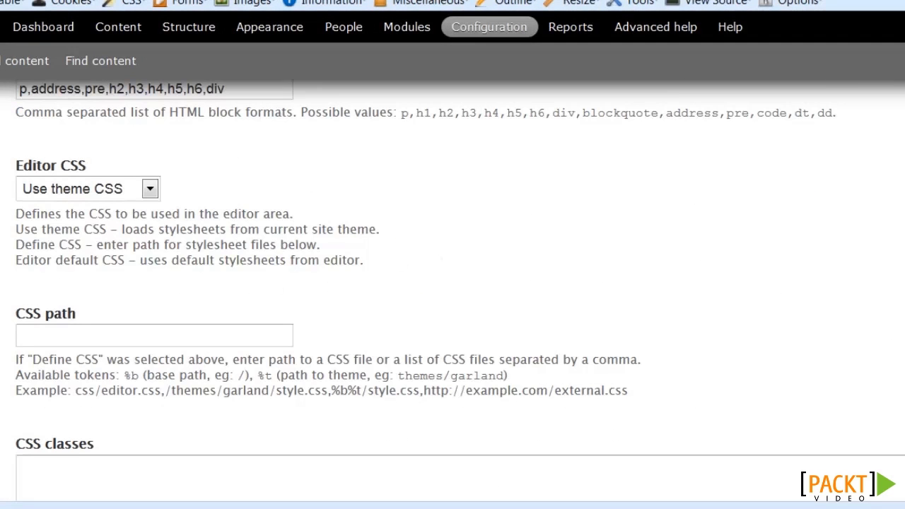
pyautogui.scroll(2, 290, 289)
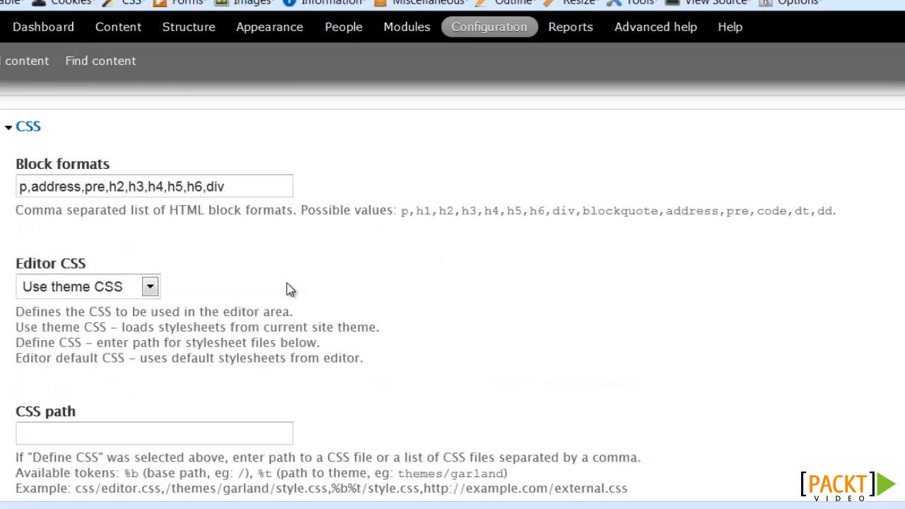
pyautogui.click(151, 287)
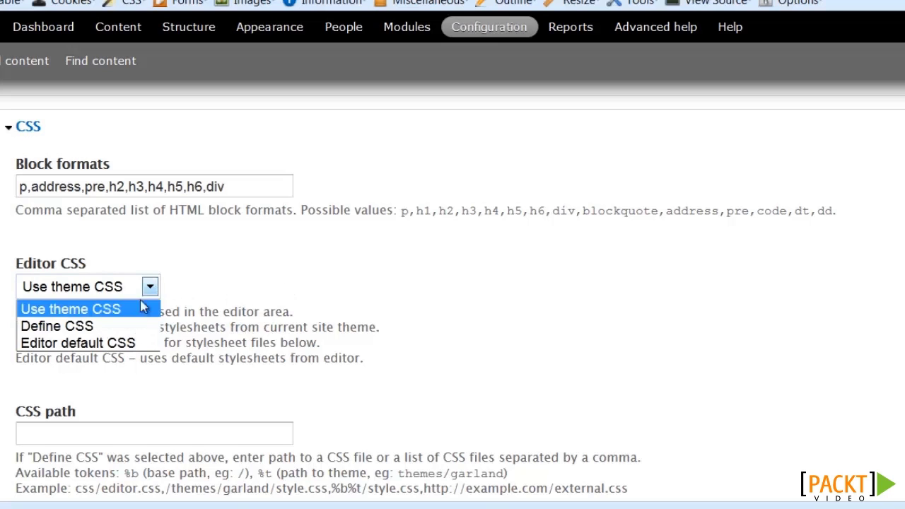
pyautogui.click(121, 342)
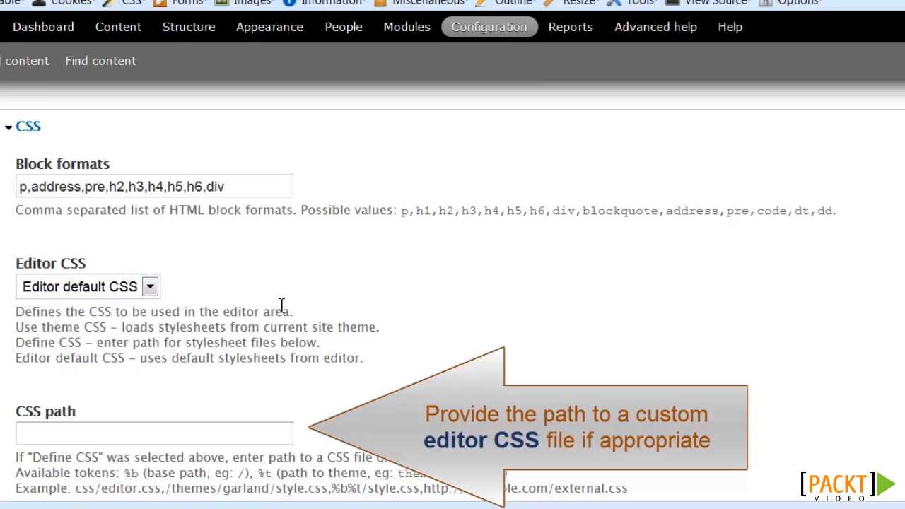